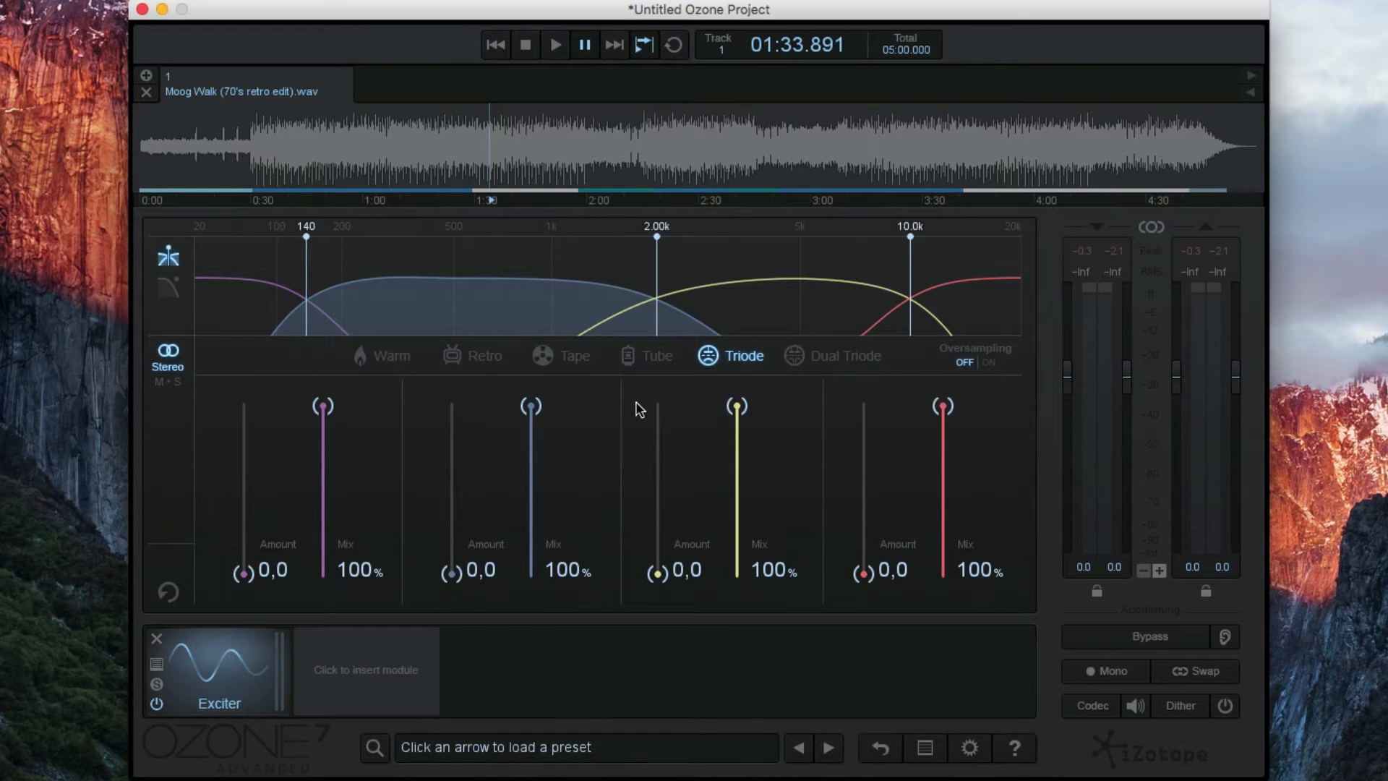
Step: Set the lowest band's excitation amount to 3.7 and its mix to 98.2%
{"action": "left_click", "coordinate": [278, 302]}
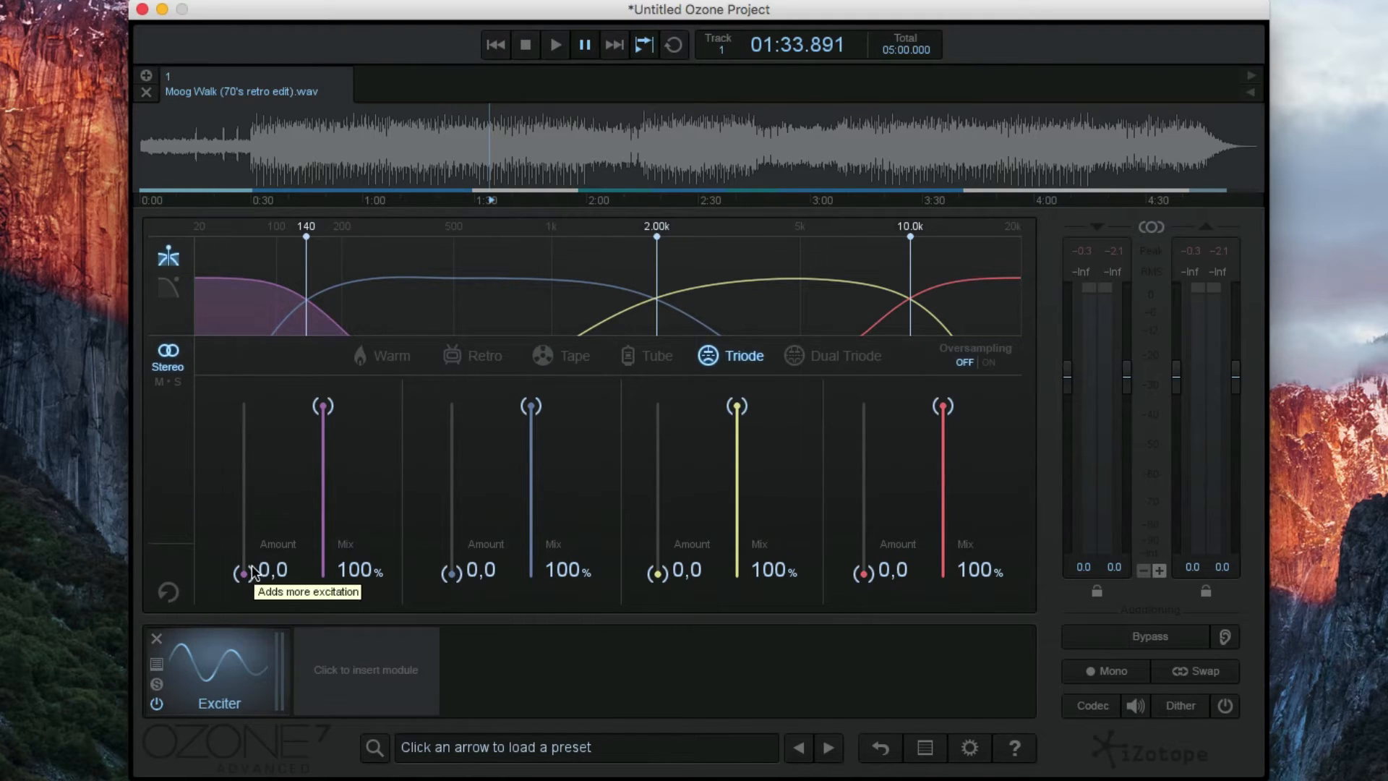
{"action": "left_click_drag", "start_coordinate": [245, 573], "coordinate": [246, 539]}
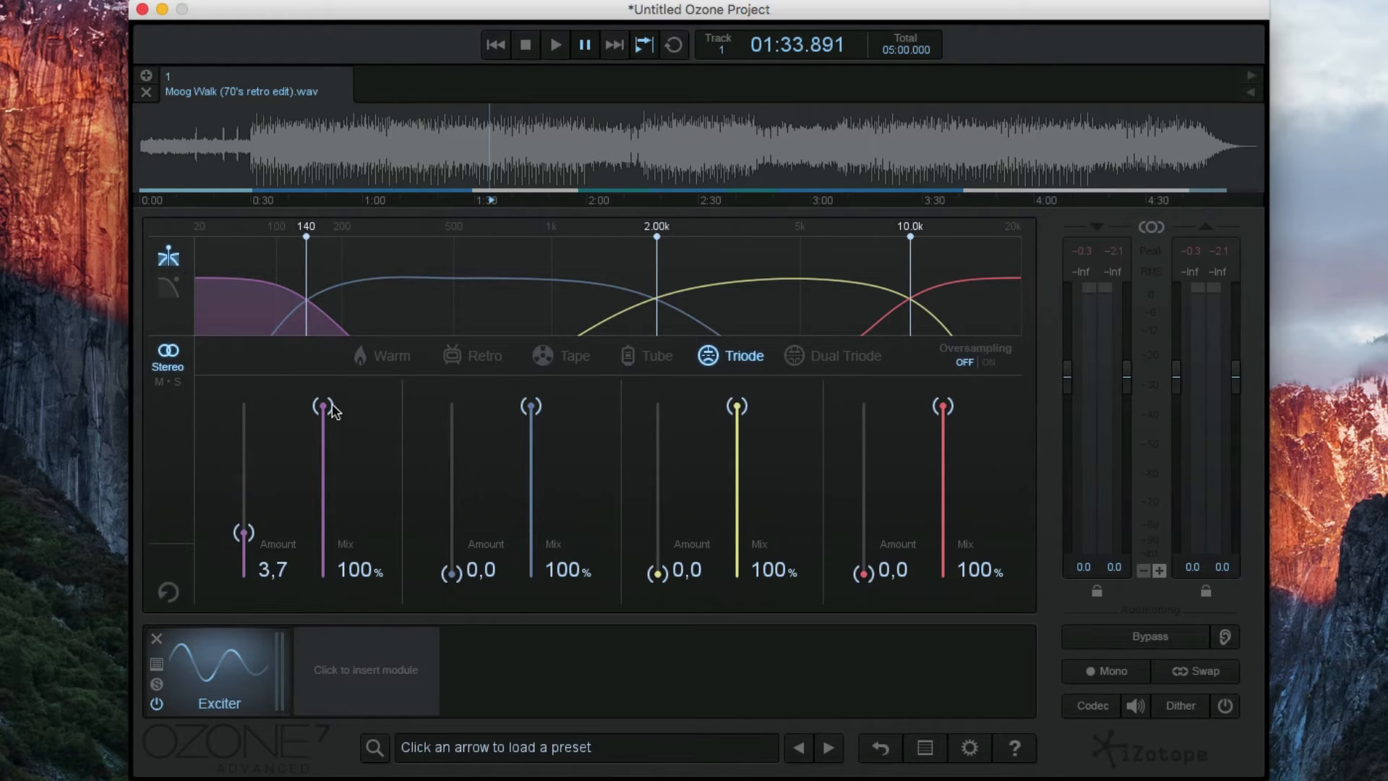
{"action": "mouse_move", "coordinate": [322, 405]}
{"action": "left_mouse_down"}
{"action": "mouse_move", "coordinate": [322, 557]}
{"action": "mouse_move", "coordinate": [340, 384]}
{"action": "left_mouse_up"}
{"action": "left_click_drag", "start_coordinate": [323, 406], "coordinate": [325, 411]}
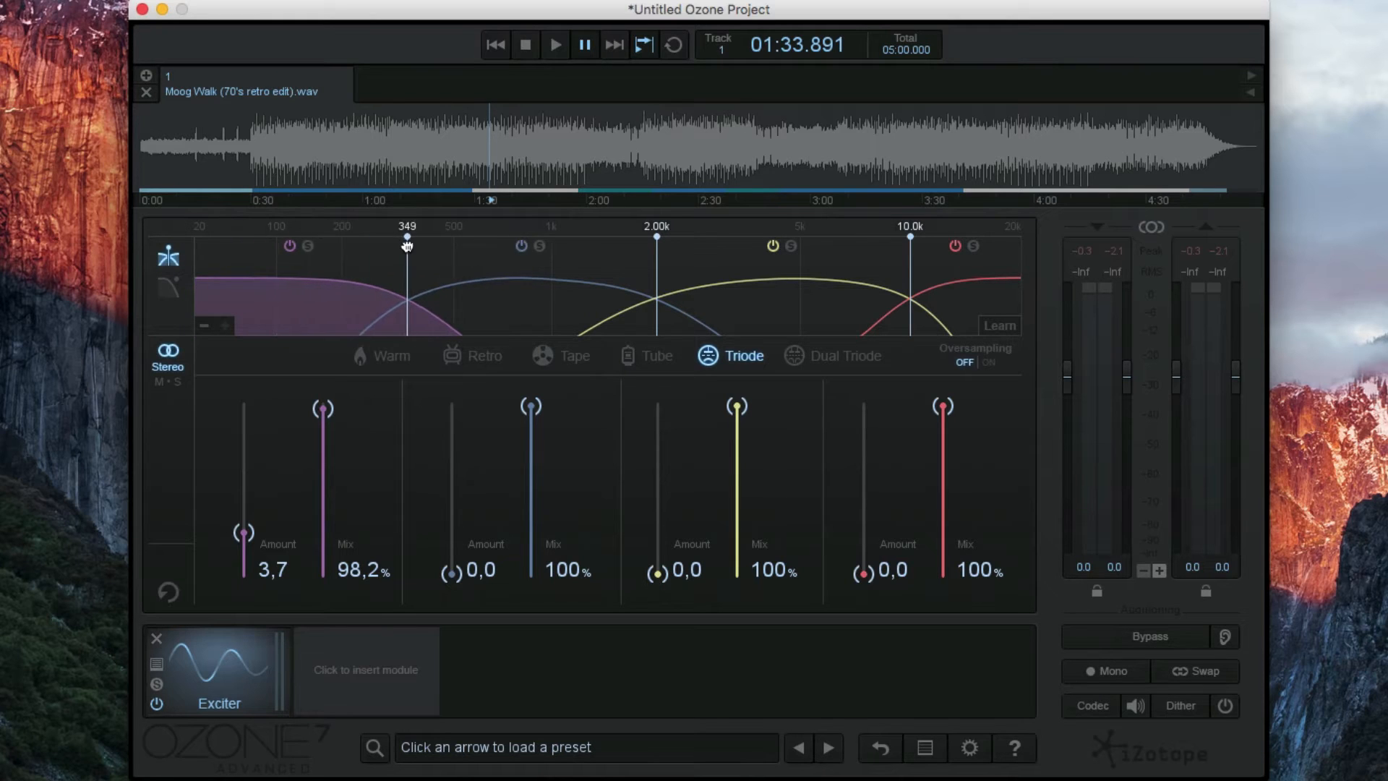
Step: Move the lowest crossover to about 269 Hz, and learn all crossover frequencies automatically from the playing track
{"action": "left_click_drag", "start_coordinate": [307, 257], "coordinate": [375, 257]}
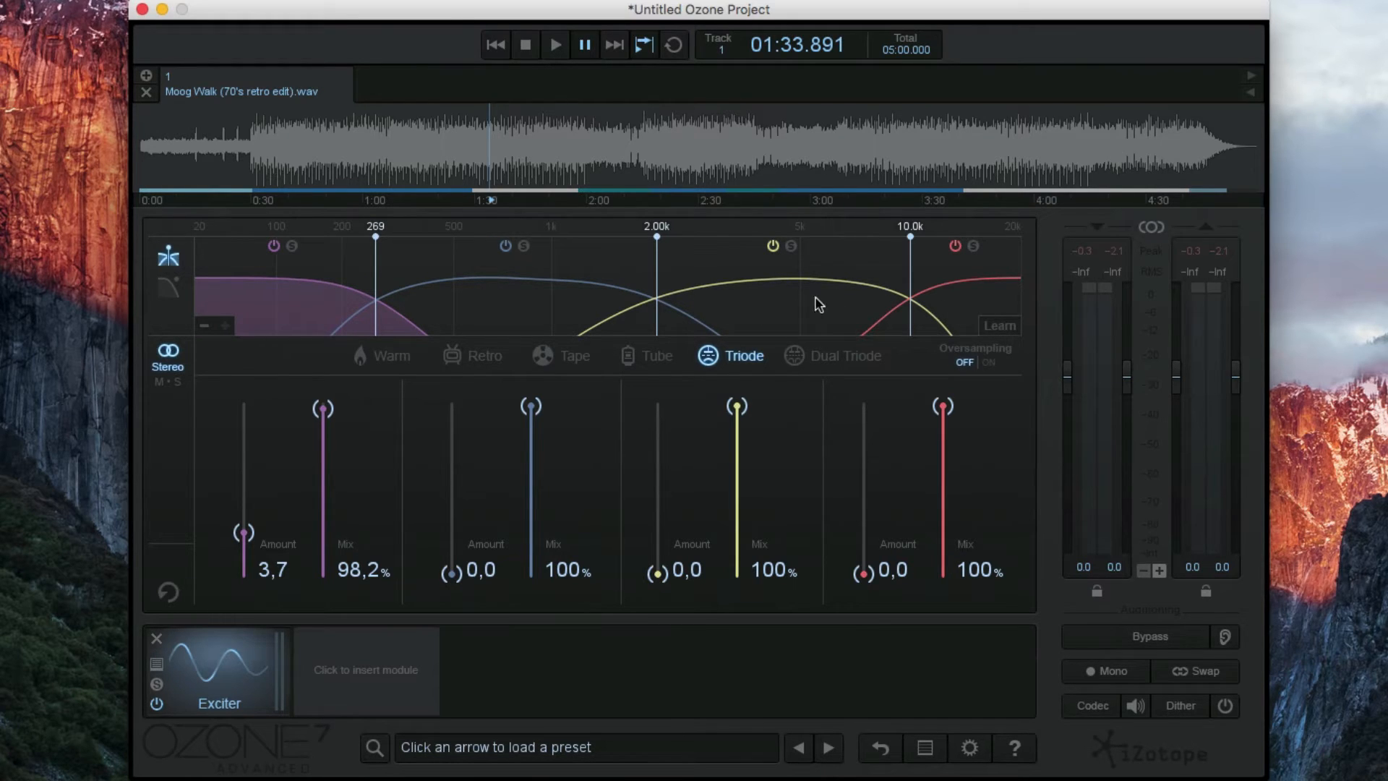
{"action": "key", "text": "space"}
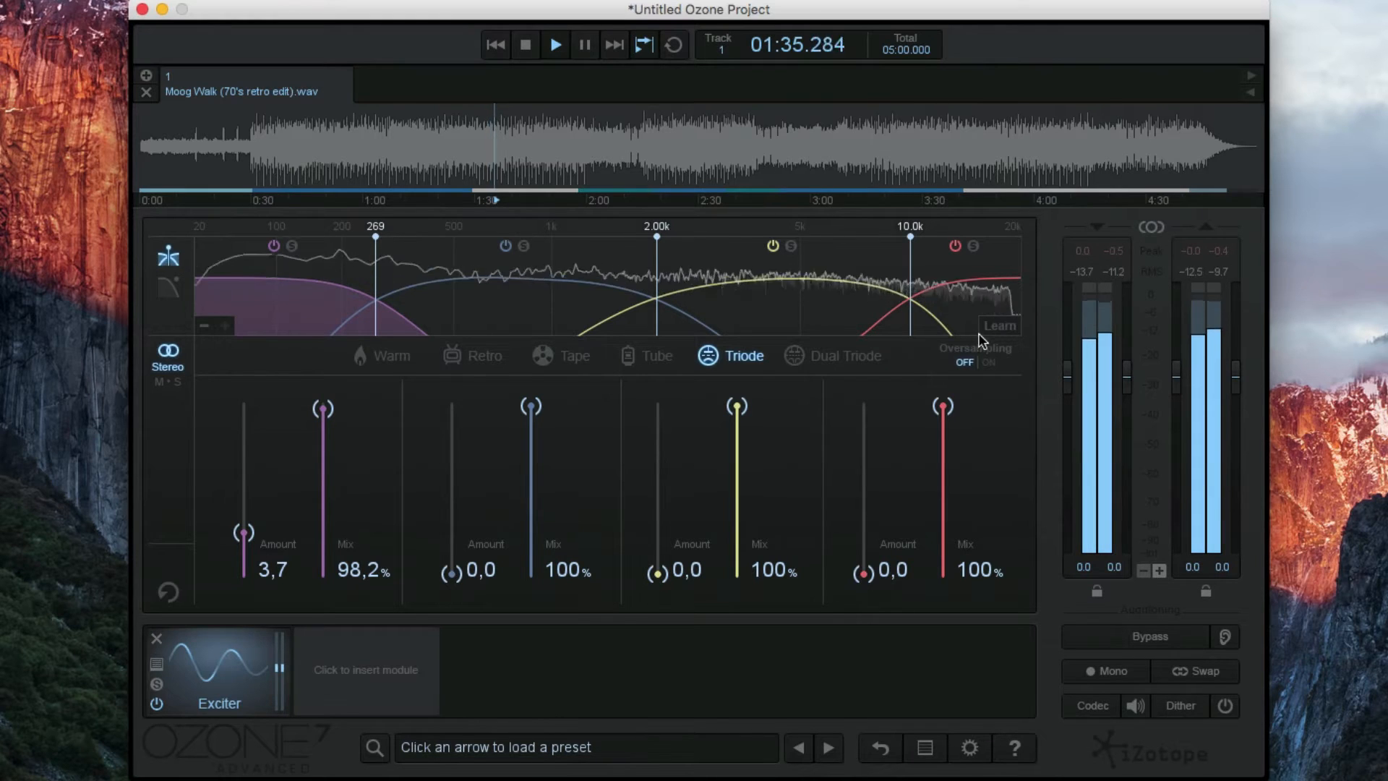
{"action": "left_click", "coordinate": [999, 326]}
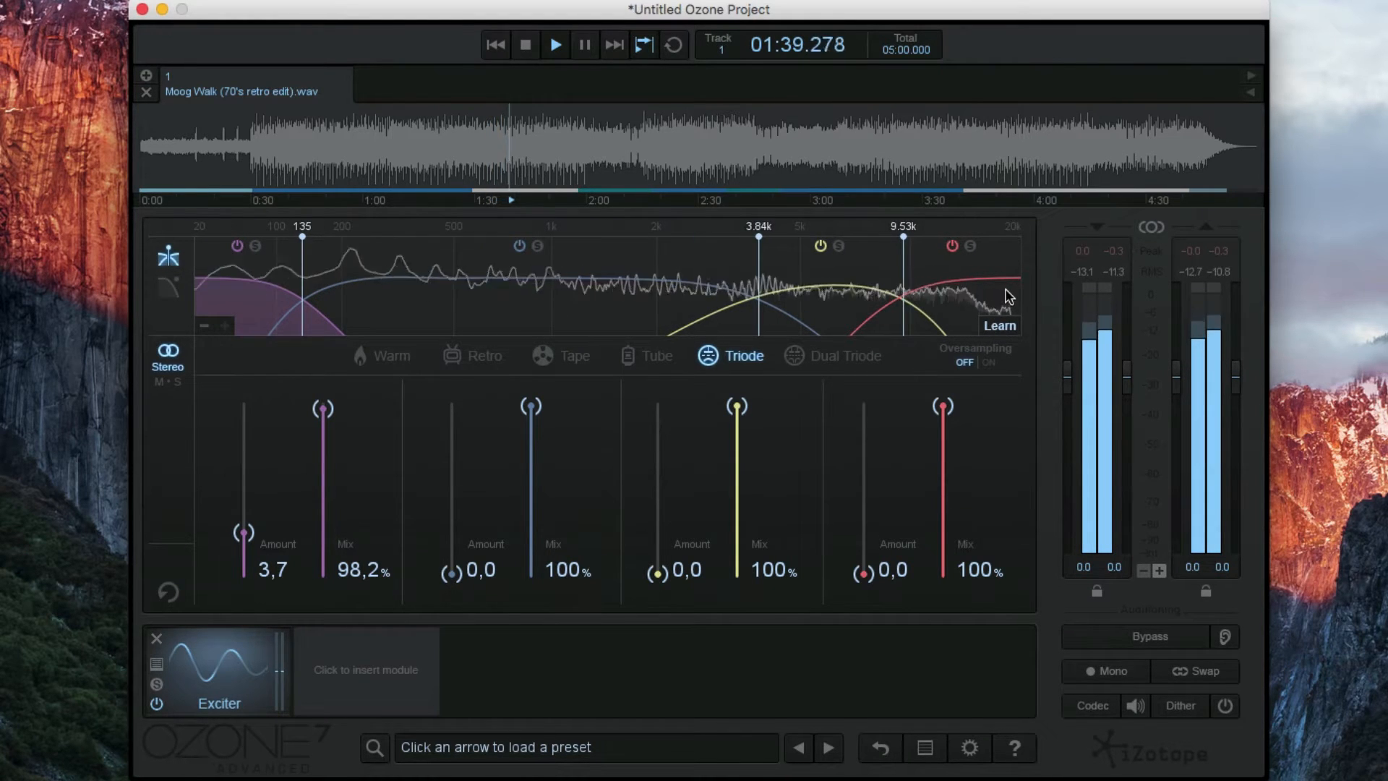
{"action": "key", "text": "space"}
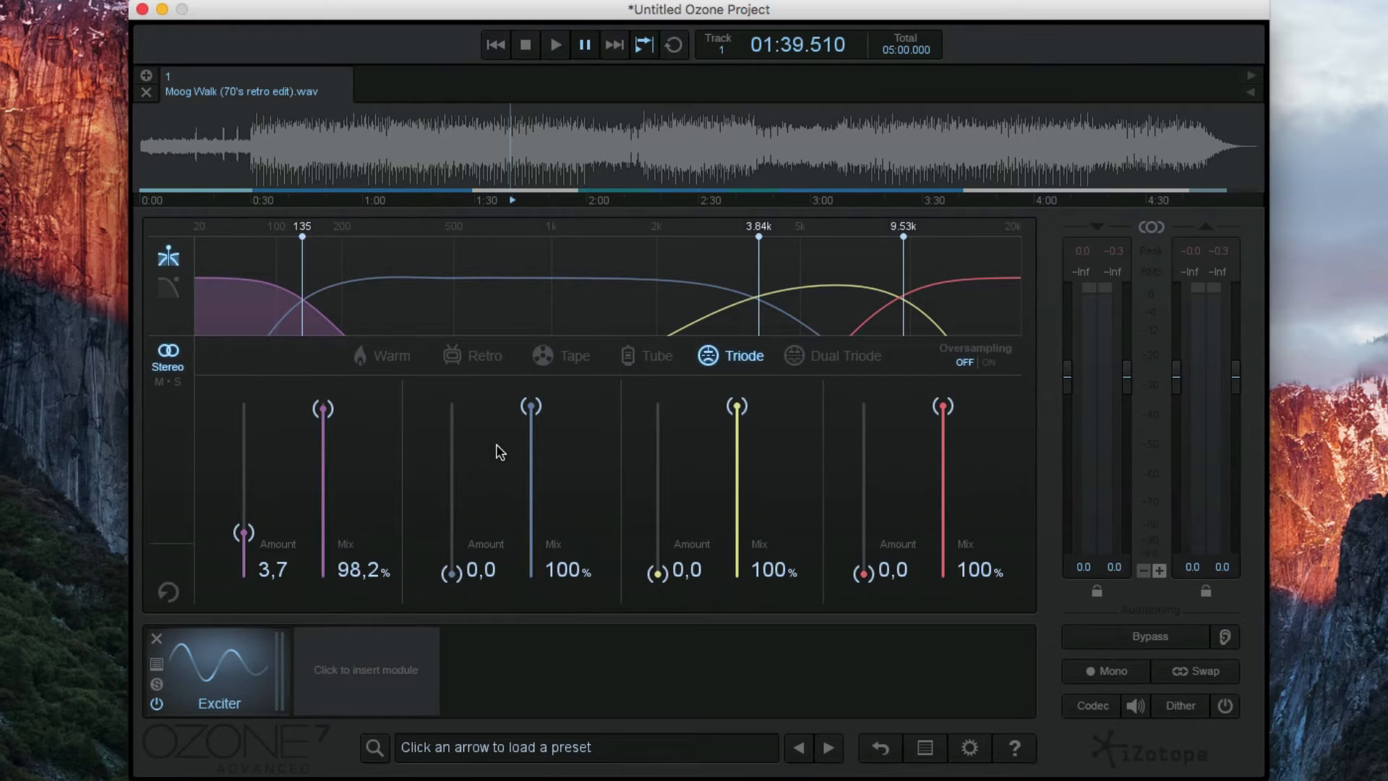
Step: Raise the excitation amounts to 4.5 on the second band, 7.2 on the third and 12.7 on the highest during playback
{"action": "left_click_drag", "start_coordinate": [449, 579], "coordinate": [452, 524]}
{"action": "key", "text": "space"}
{"action": "key", "text": "space"}
{"action": "left_click_drag", "start_coordinate": [657, 572], "coordinate": [659, 486]}
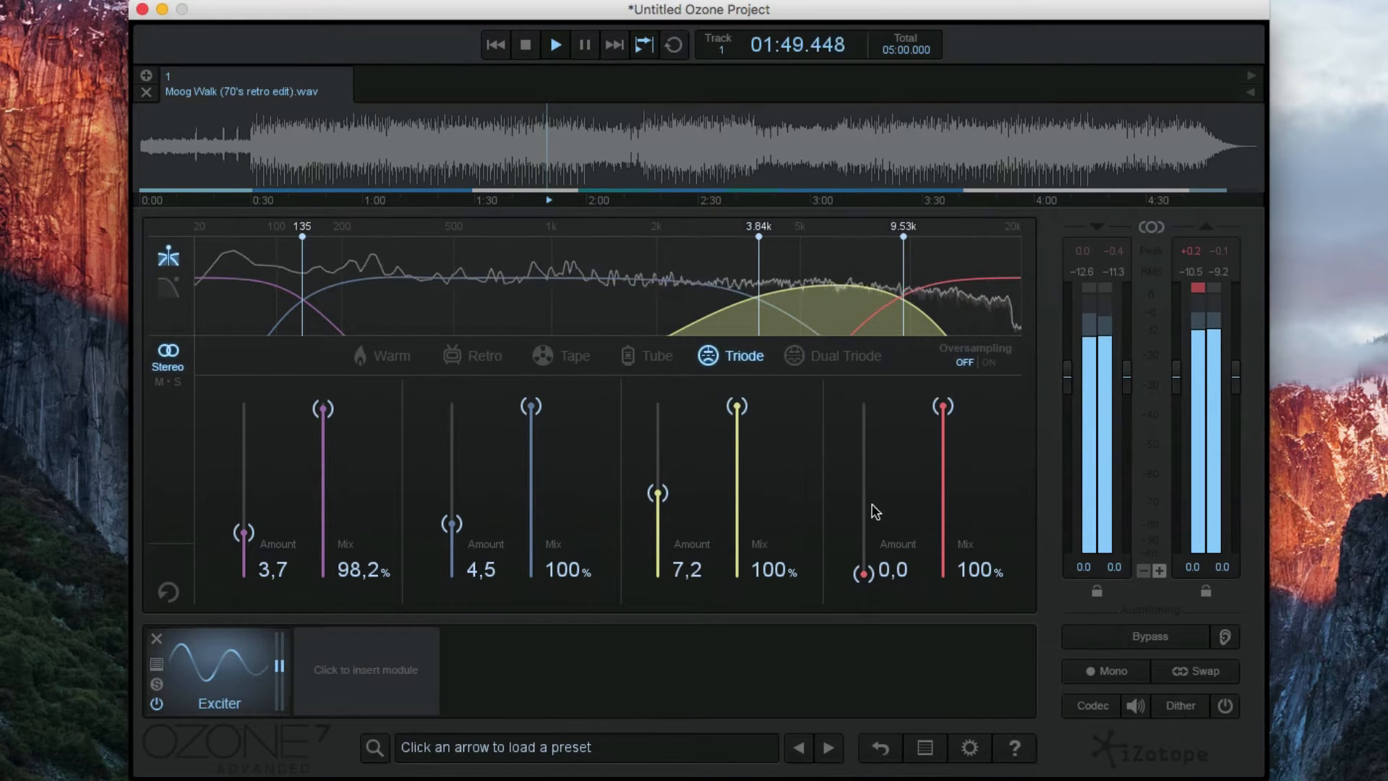
{"action": "left_click_drag", "start_coordinate": [863, 573], "coordinate": [865, 432]}
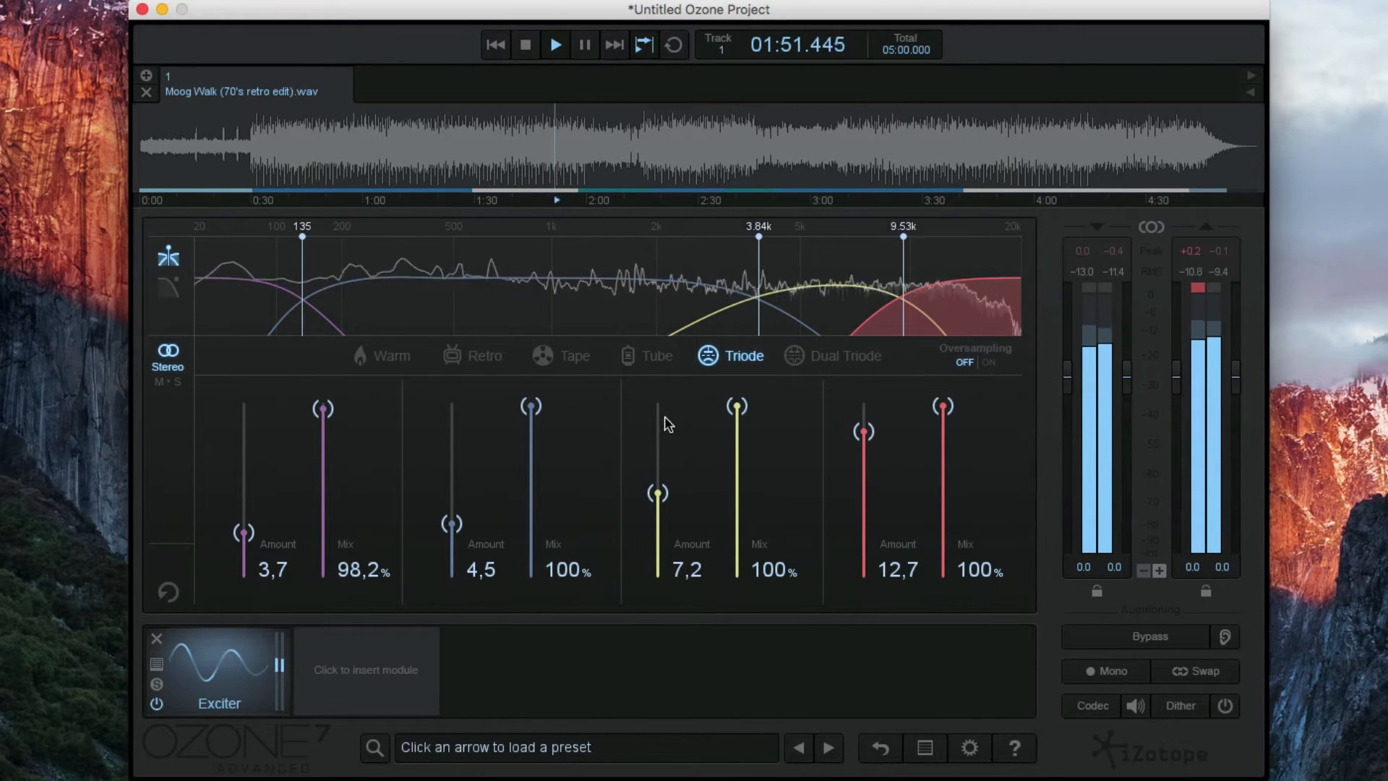
Step: Audition the Tube, Tape, Retro, Warm, Dual Triode and Triode modes on the playing track, ending on Warm with playback paused
{"action": "left_click", "coordinate": [627, 357]}
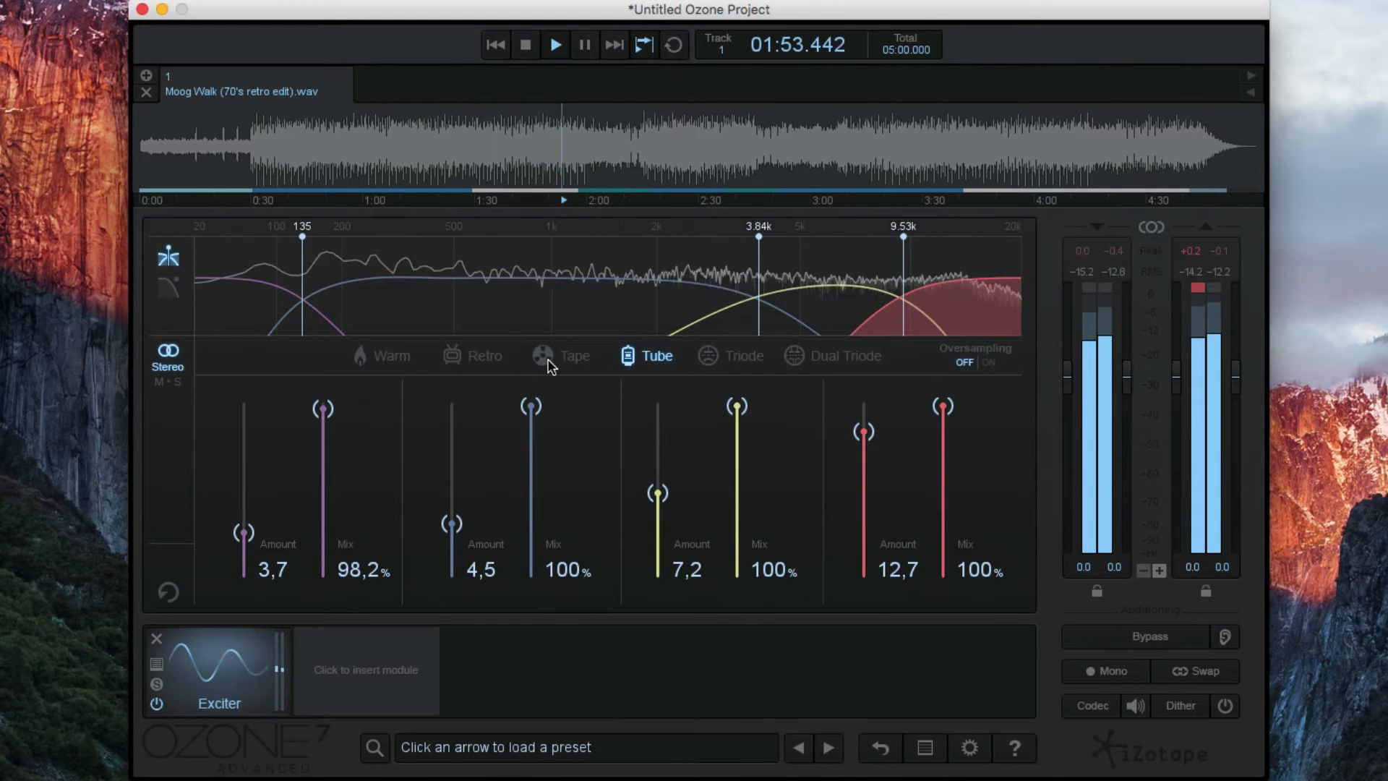
{"action": "left_click", "coordinate": [566, 358]}
{"action": "left_click", "coordinate": [453, 361]}
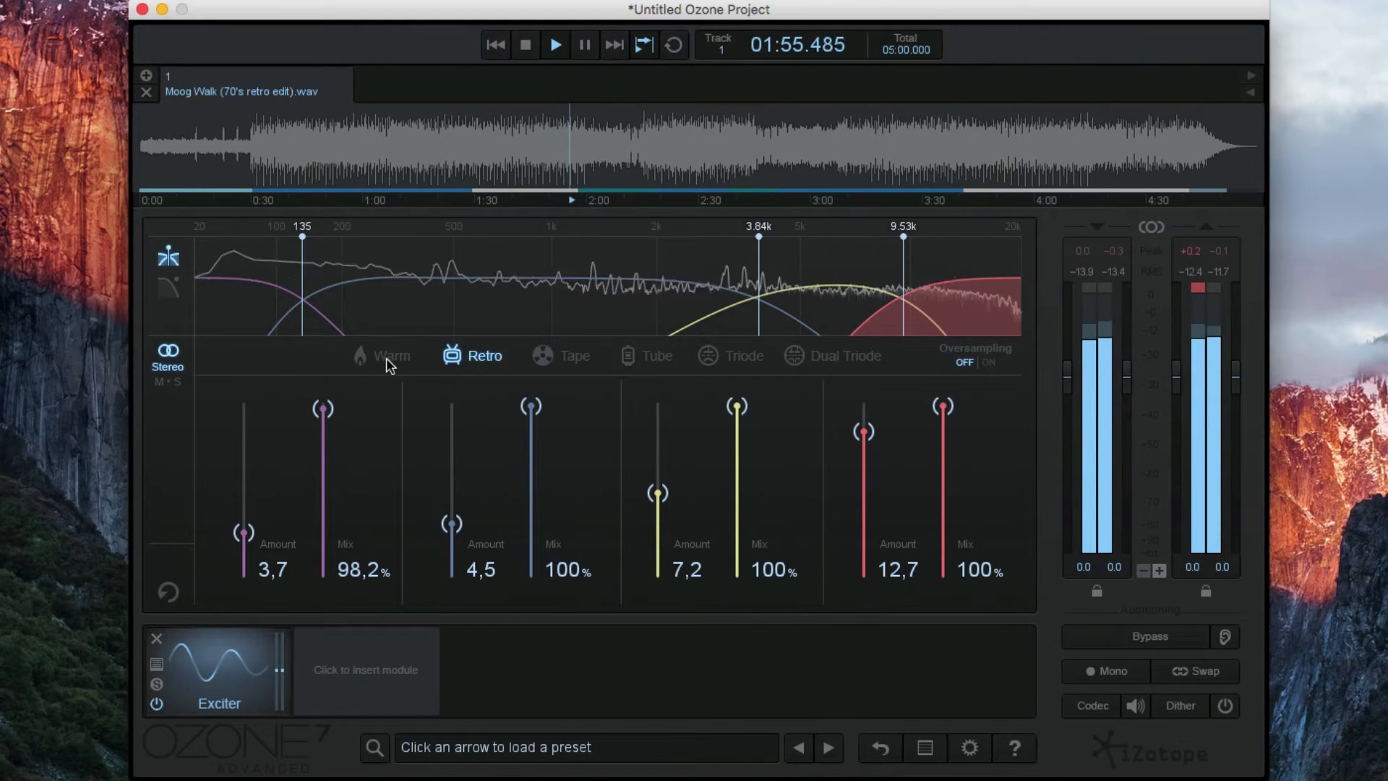
{"action": "left_click", "coordinate": [361, 357]}
{"action": "left_click", "coordinate": [798, 361]}
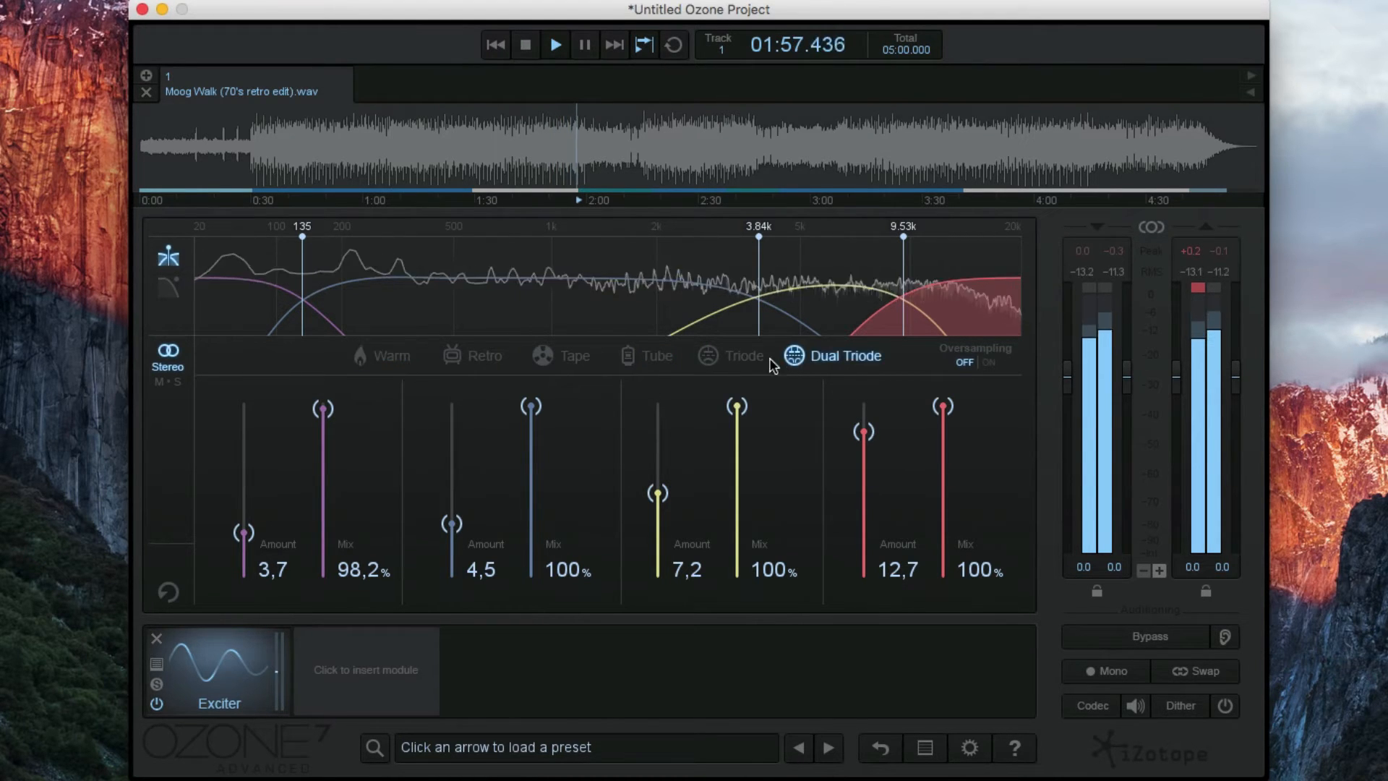
{"action": "left_click", "coordinate": [740, 359]}
{"action": "left_click", "coordinate": [388, 359]}
{"action": "key", "text": "space"}
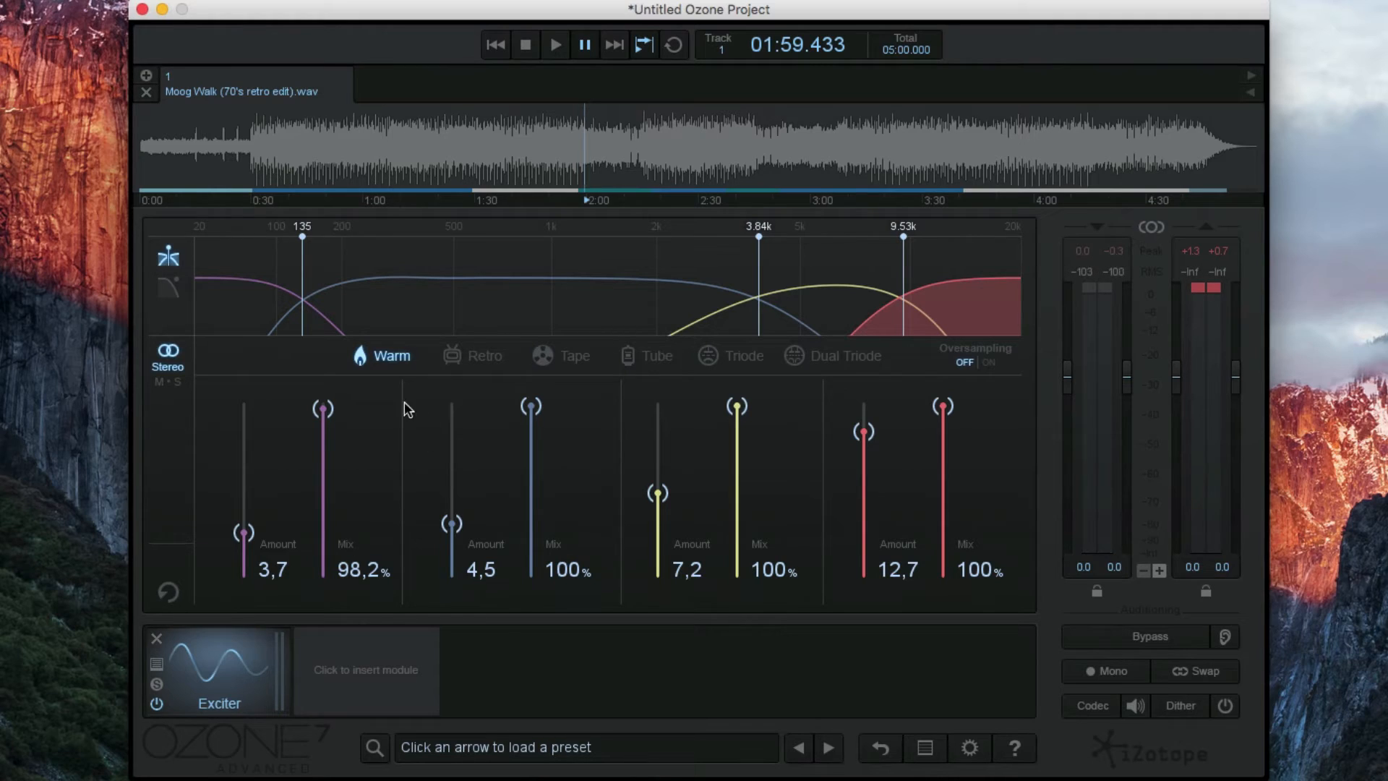
Step: Switch the exciter to mid/side processing, unlink the two channels and bypass both Mid and Side
{"action": "left_click", "coordinate": [174, 383]}
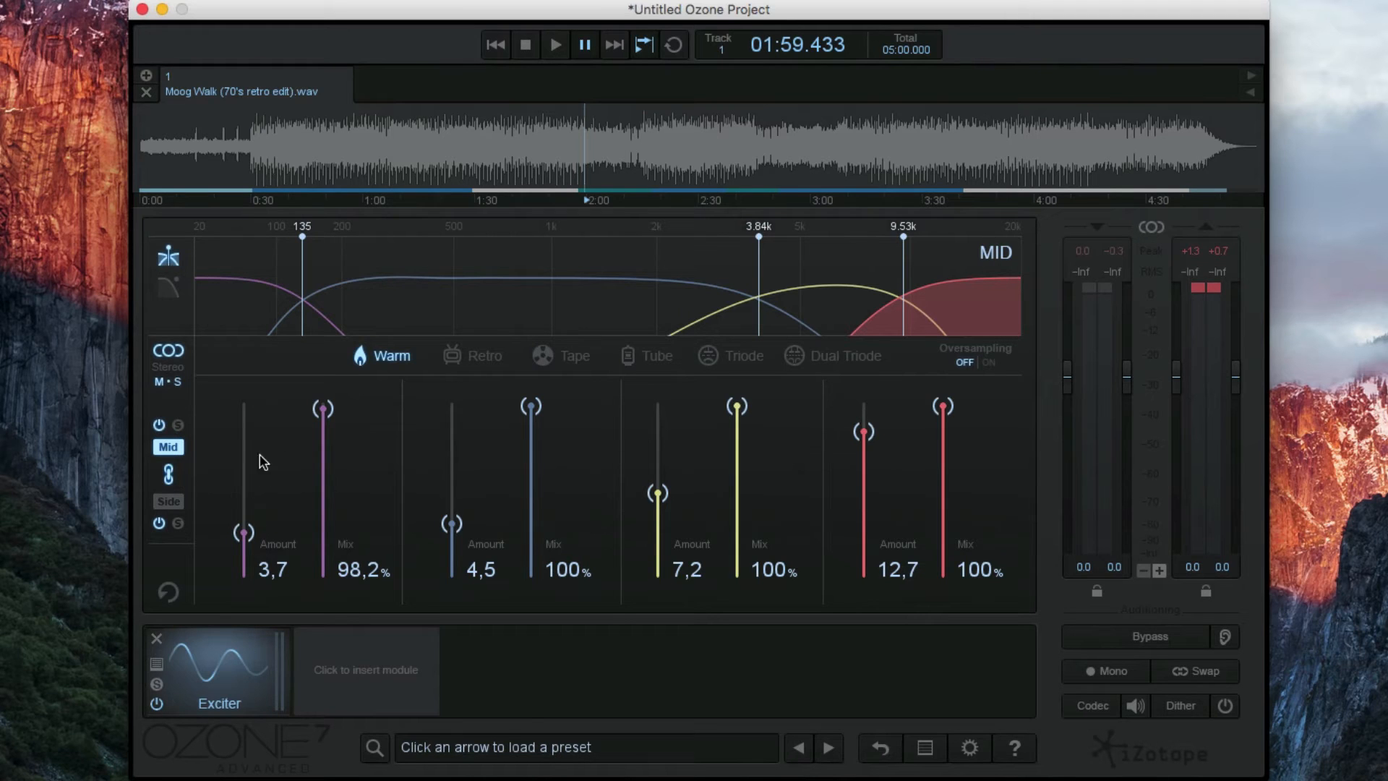
{"action": "left_click", "coordinate": [169, 476]}
{"action": "left_click", "coordinate": [159, 425]}
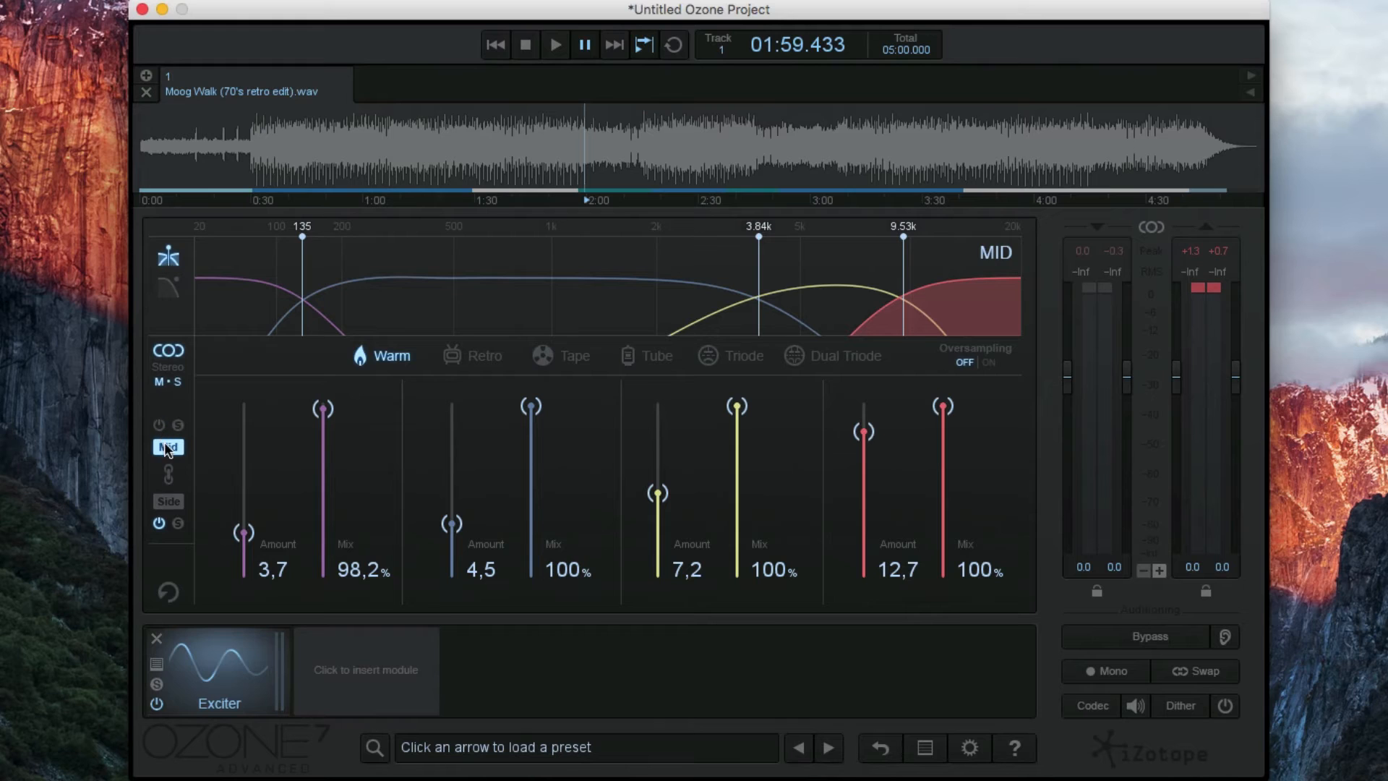
{"action": "left_click", "coordinate": [159, 522]}
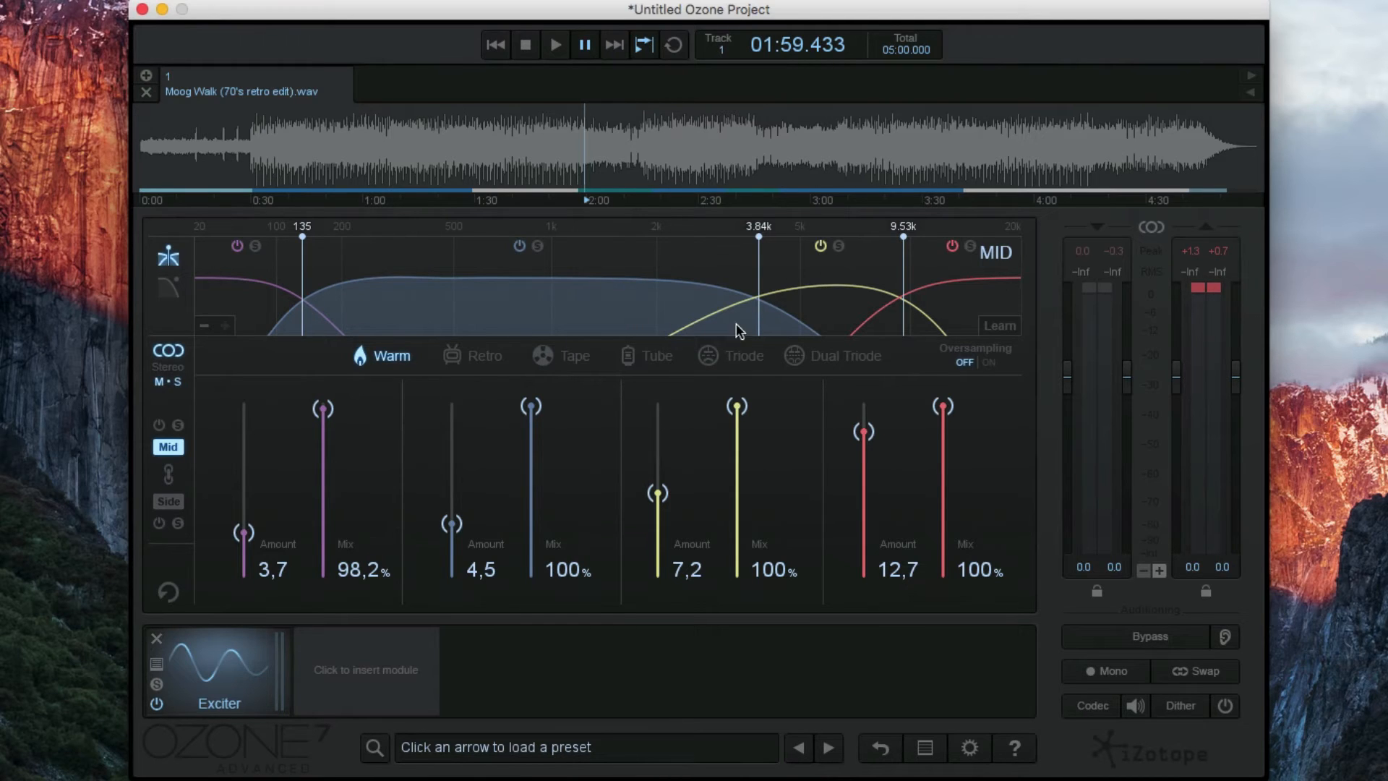
Step: Try the Retro and Tube modes on the Mid channel, and toggle the second band's bypass on and off
{"action": "left_click", "coordinate": [472, 358]}
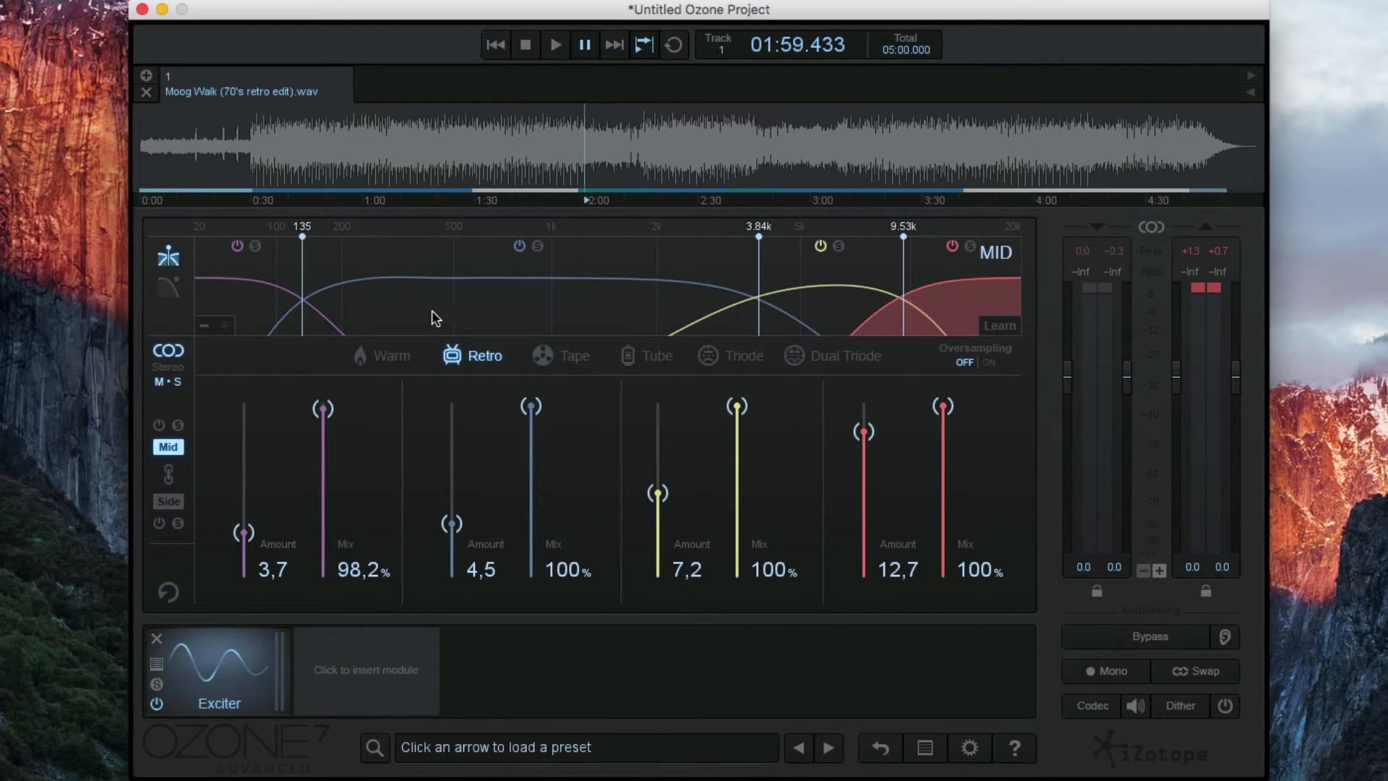
{"action": "left_click", "coordinate": [642, 355]}
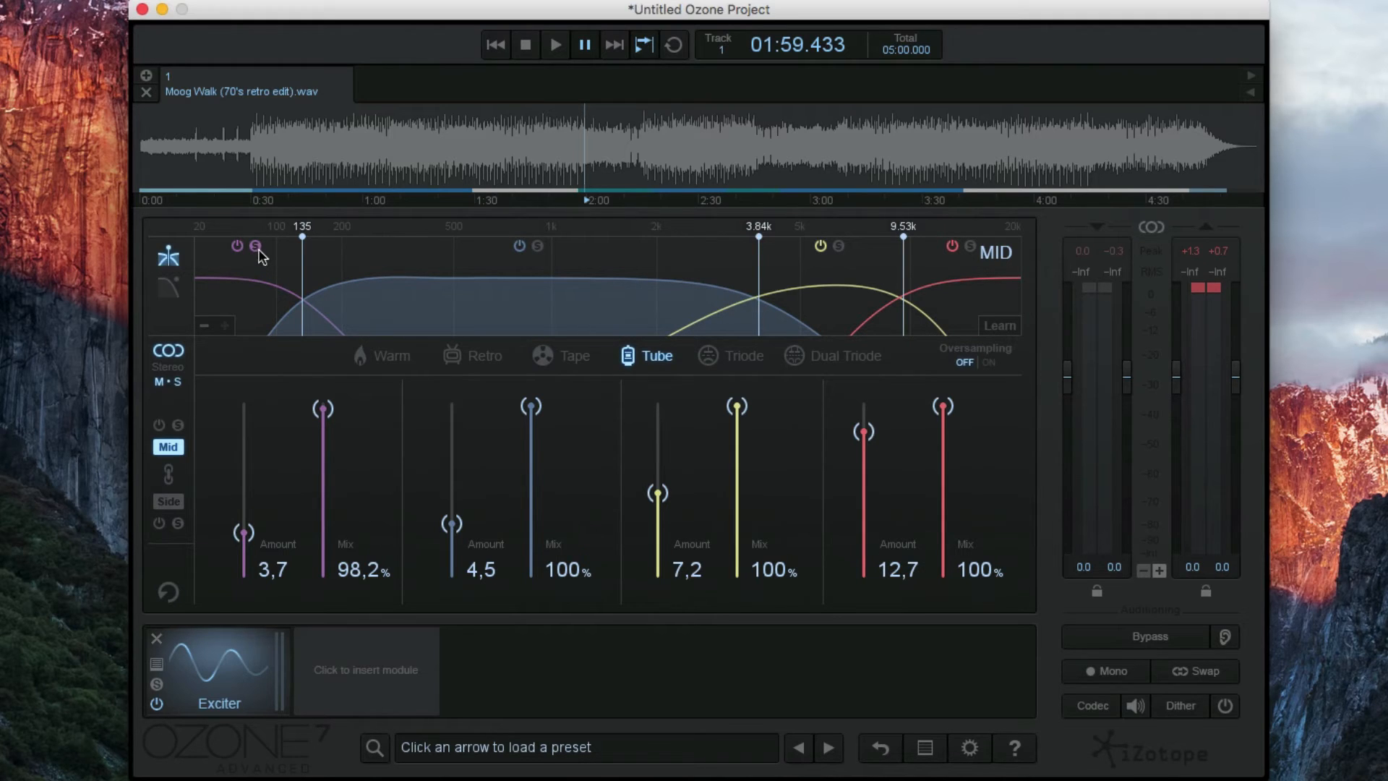
{"action": "left_click", "coordinate": [518, 247]}
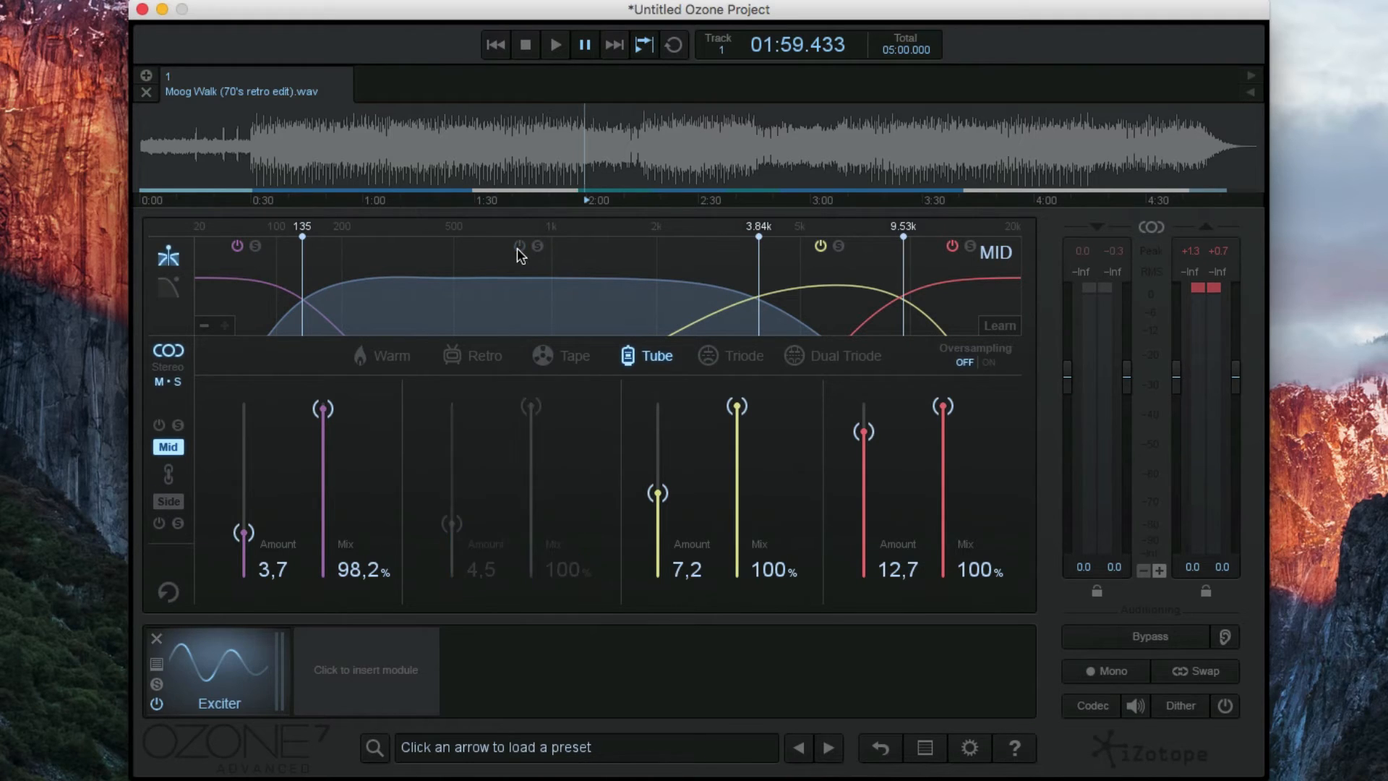
{"action": "left_click", "coordinate": [518, 247]}
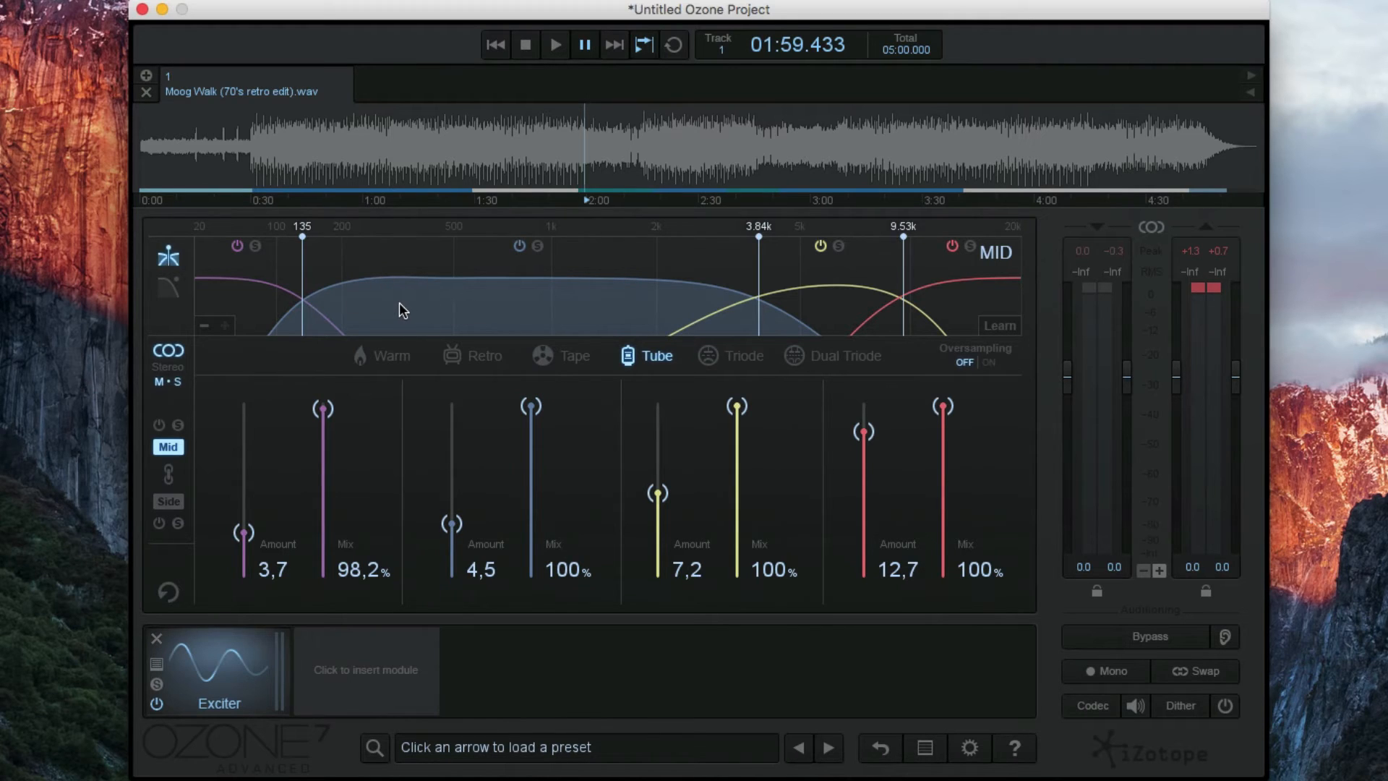
Step: Go through the Warm, Retro, Tape, Tube and Triode modes, settle on Dual Triode, and try oversampling
{"action": "left_click", "coordinate": [384, 357]}
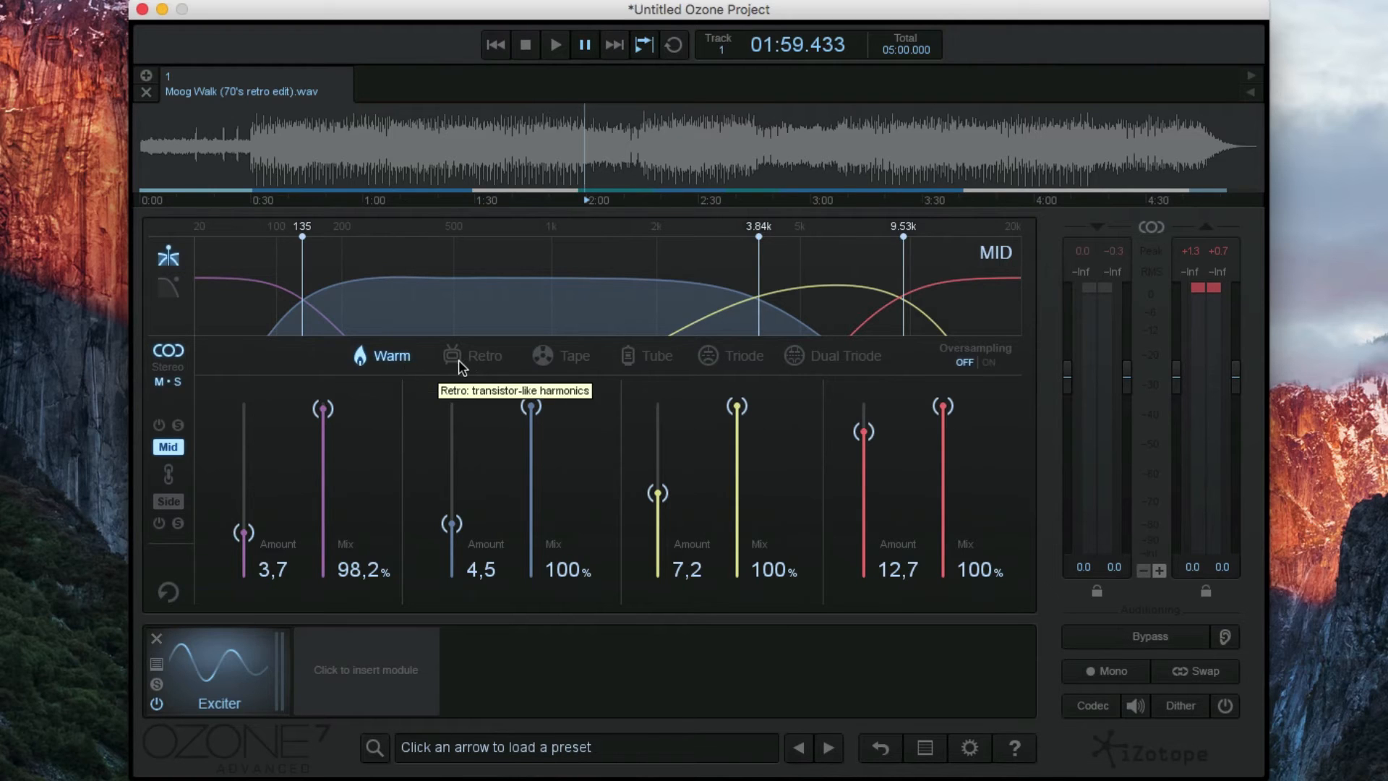
{"action": "left_click", "coordinate": [478, 360]}
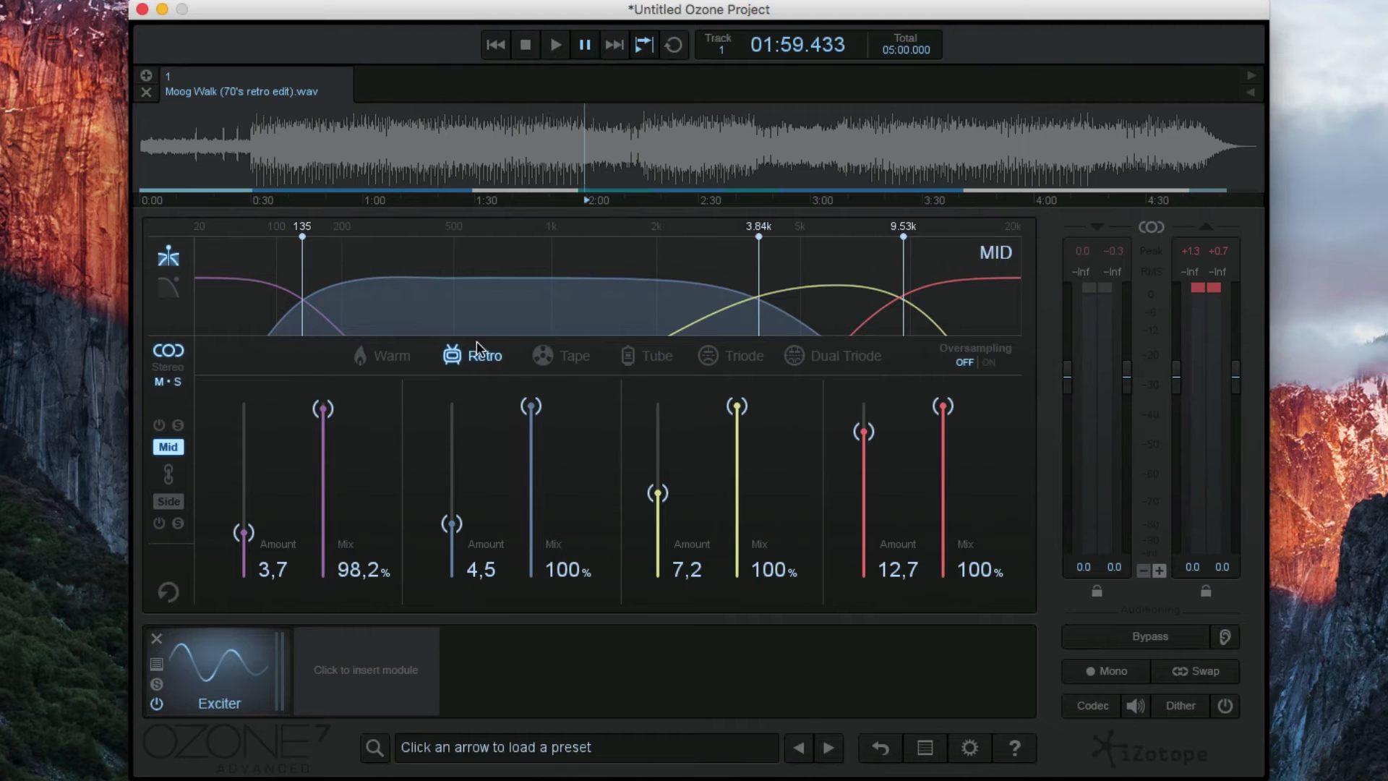
{"action": "left_click", "coordinate": [578, 364]}
{"action": "left_click", "coordinate": [656, 356]}
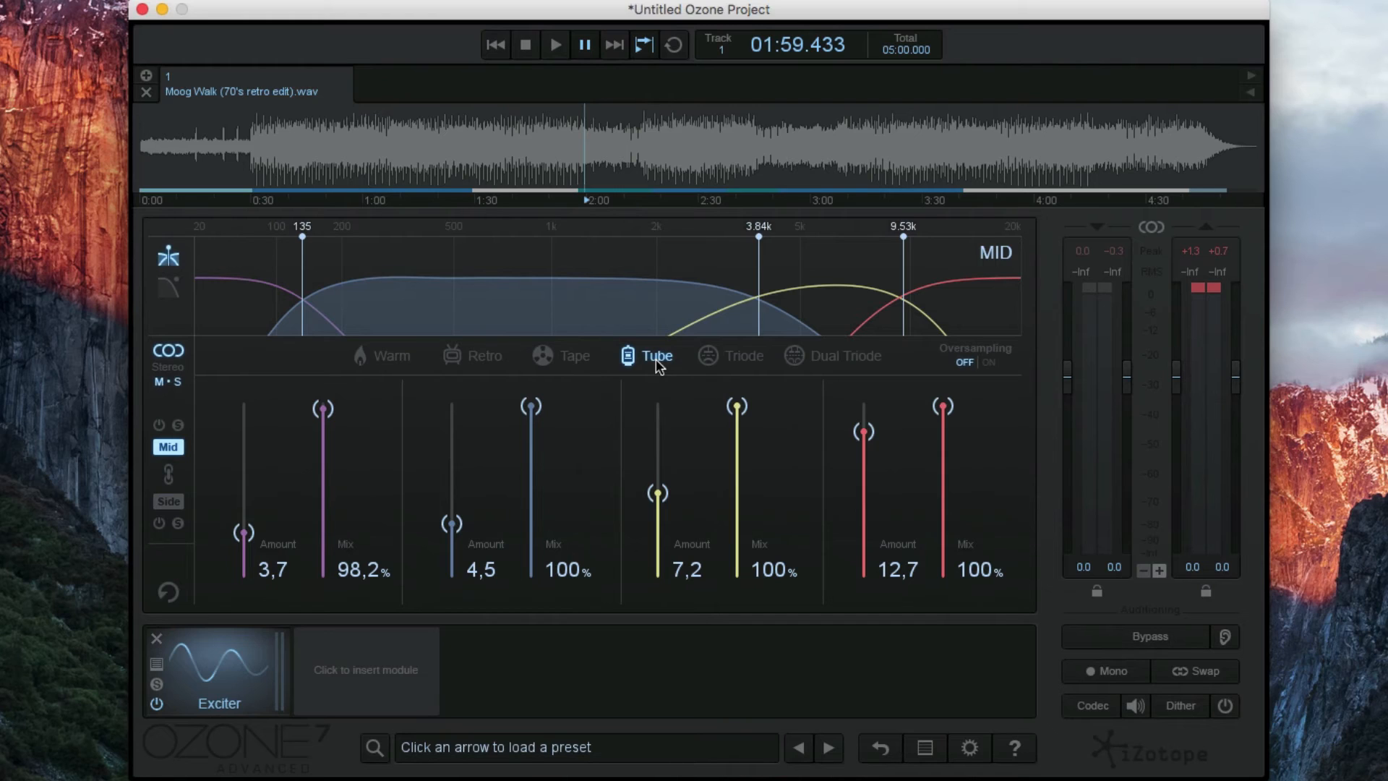
{"action": "left_click", "coordinate": [735, 363]}
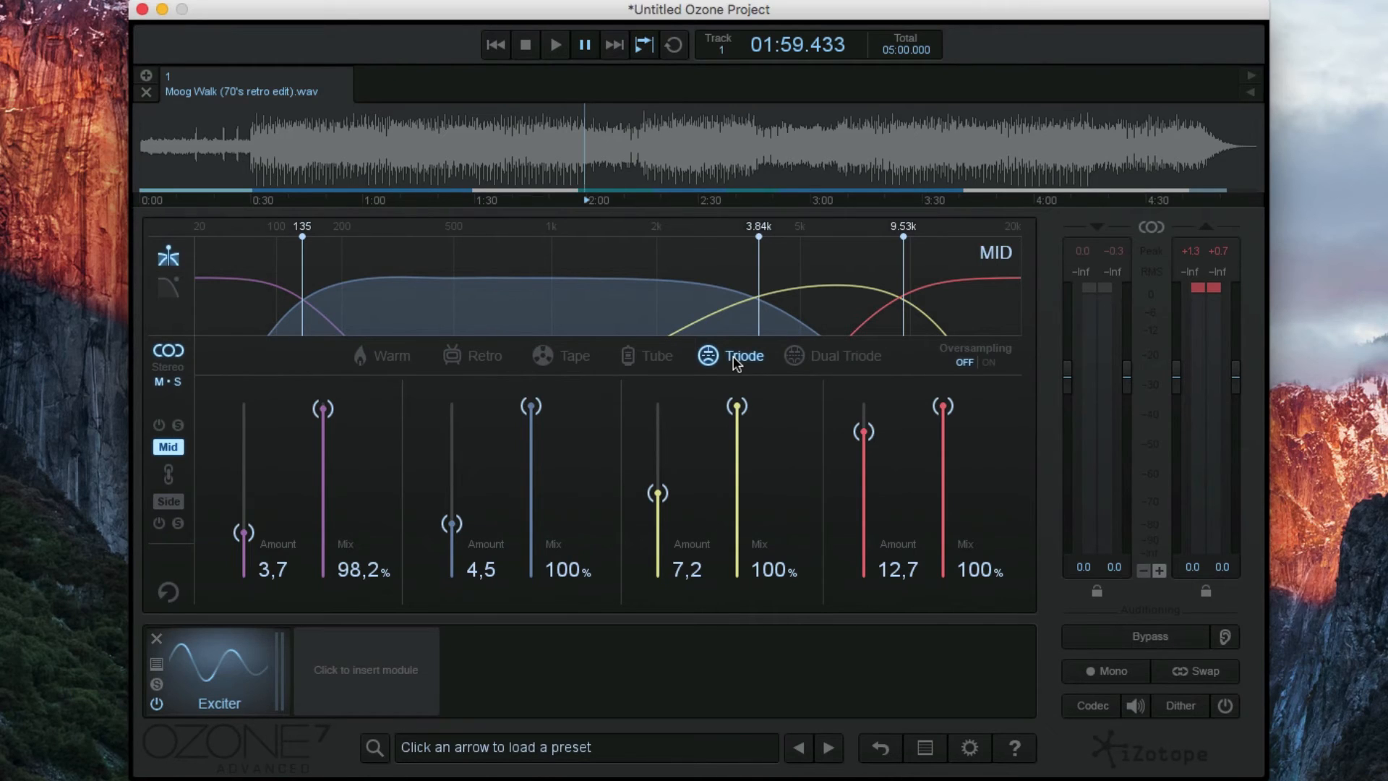
{"action": "left_click", "coordinate": [833, 355]}
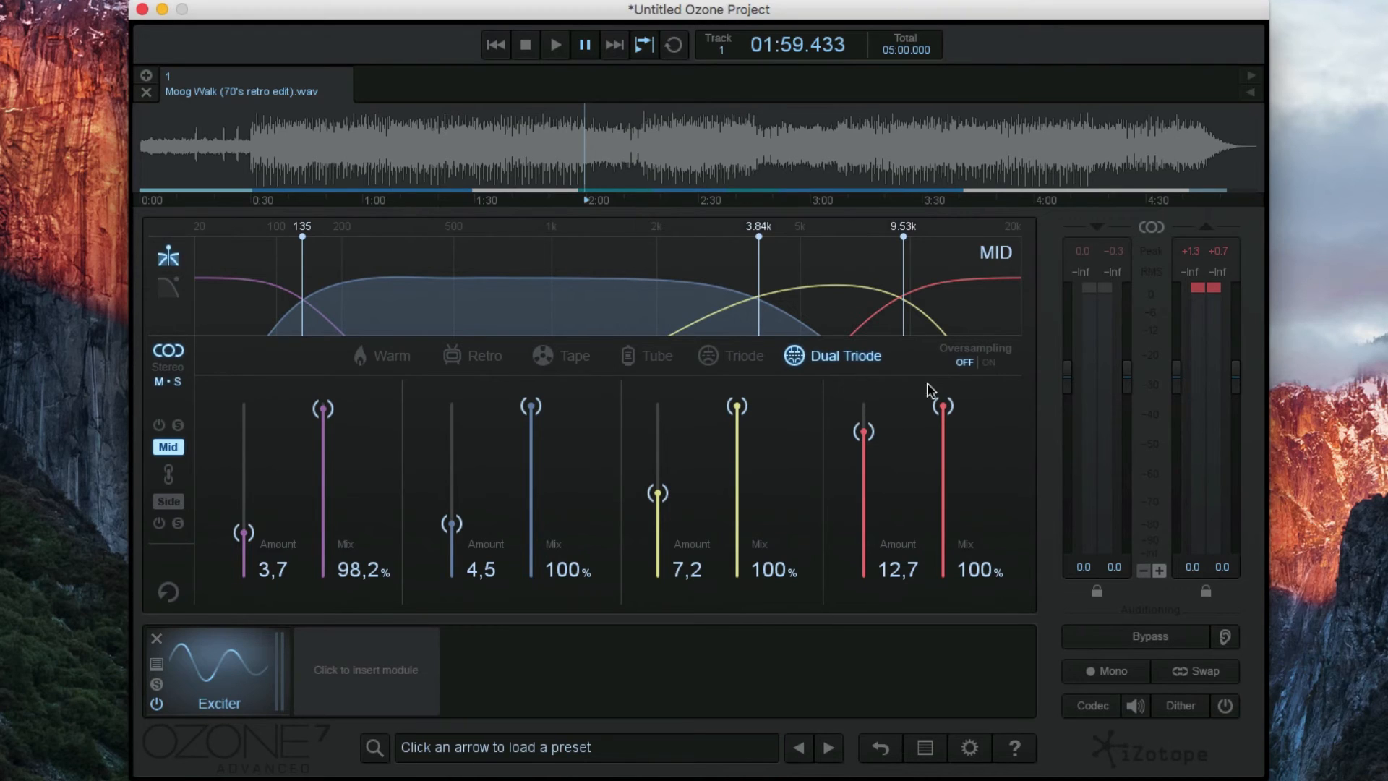
{"action": "left_click", "coordinate": [989, 363]}
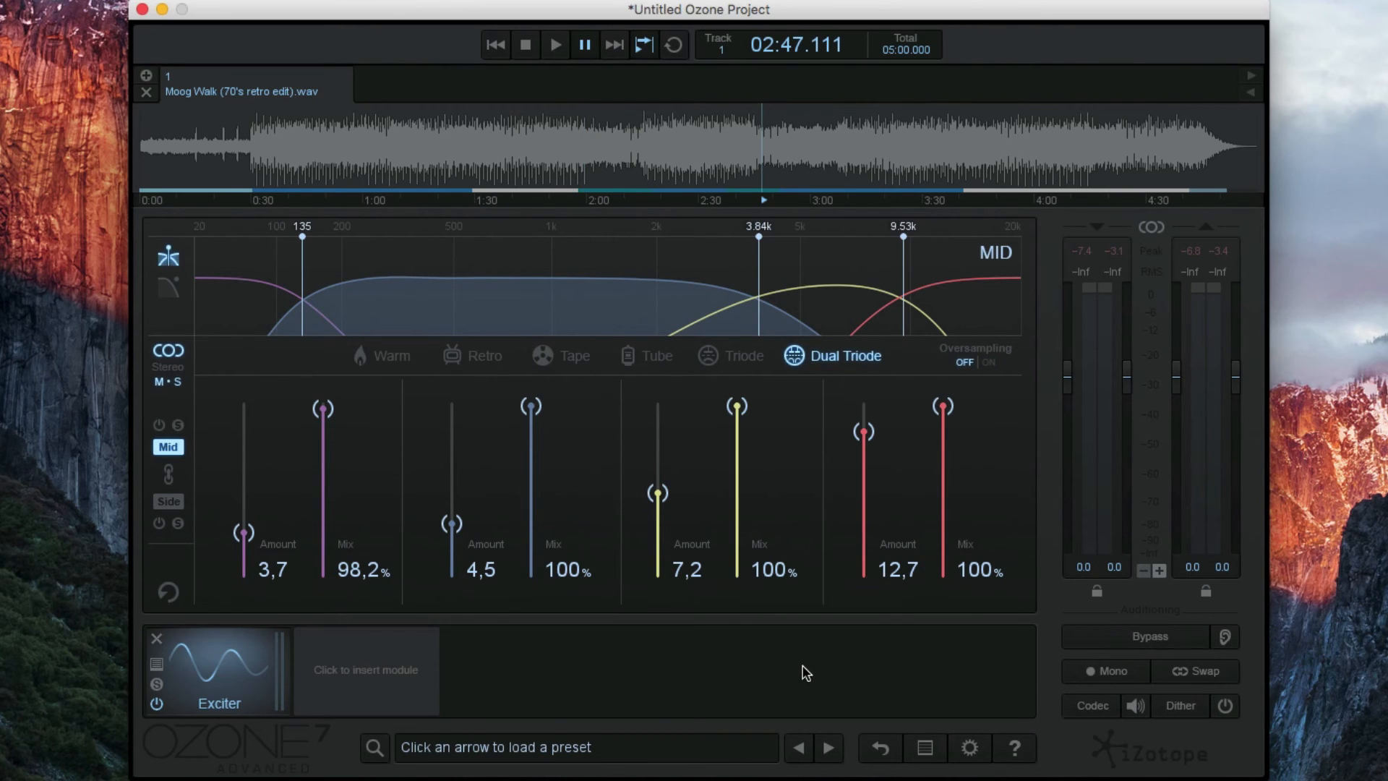
Step: Return the exciter to stereo processing and show the post filter instead of the crossover view
{"action": "left_click", "coordinate": [170, 368]}
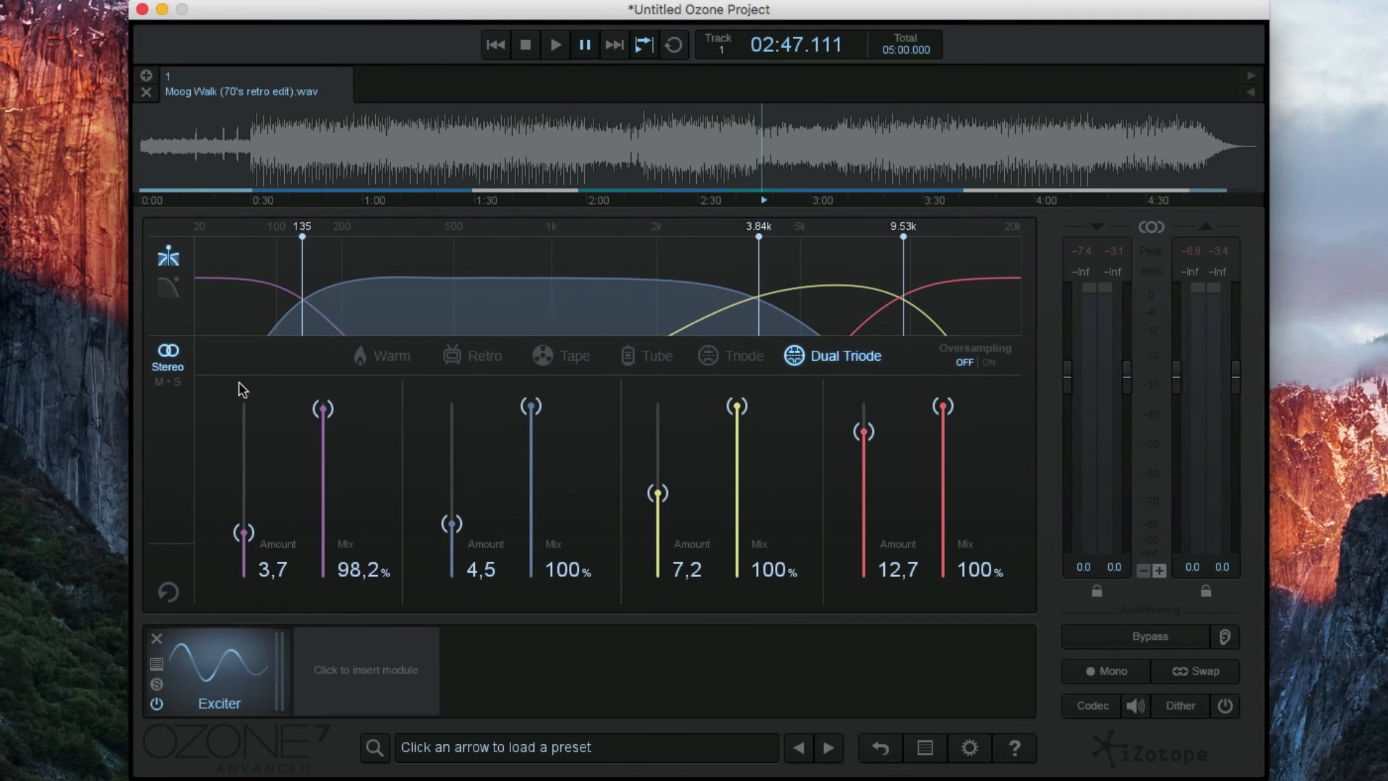
{"action": "left_click", "coordinate": [168, 289]}
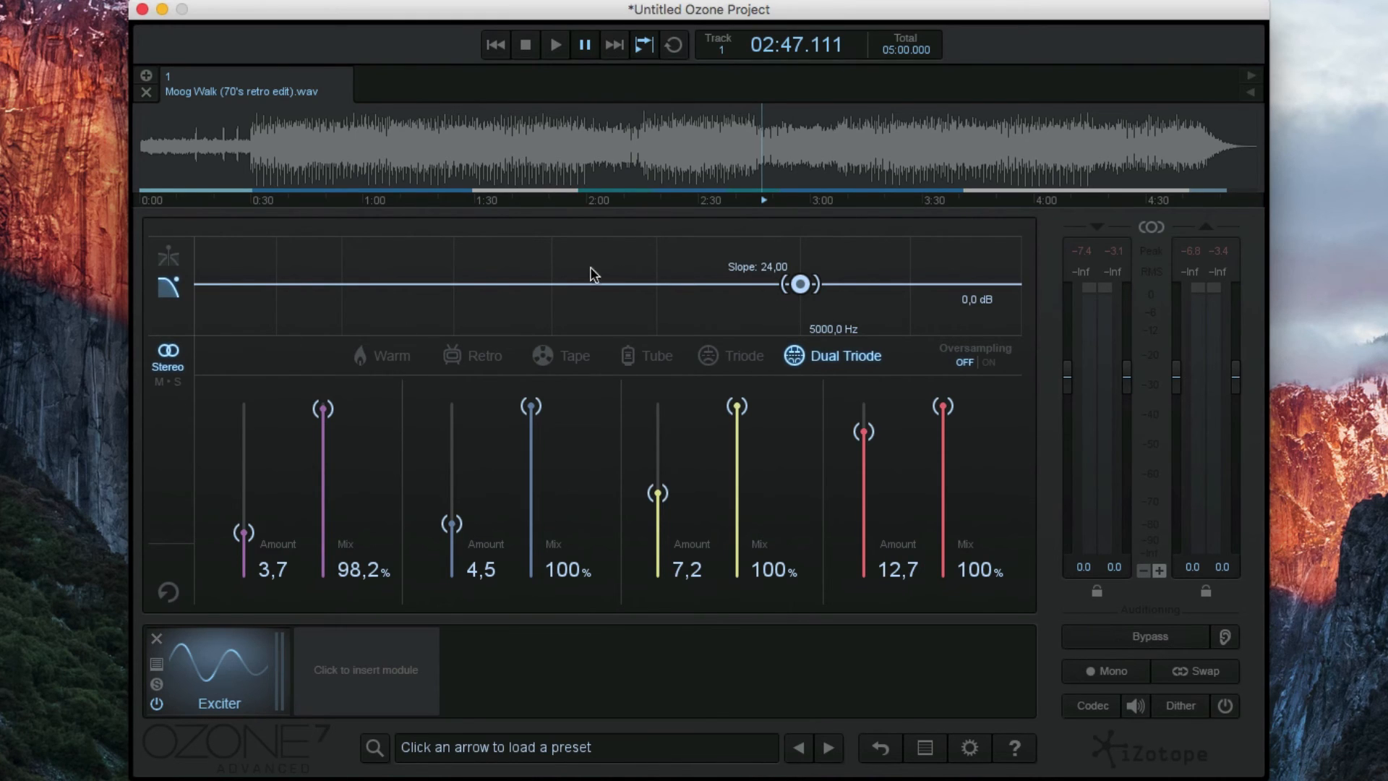
Step: Play the track while setting the third band's amount to 3.9 and the lowest band's amount to 12.8, and pause playback
{"action": "key", "text": "space"}
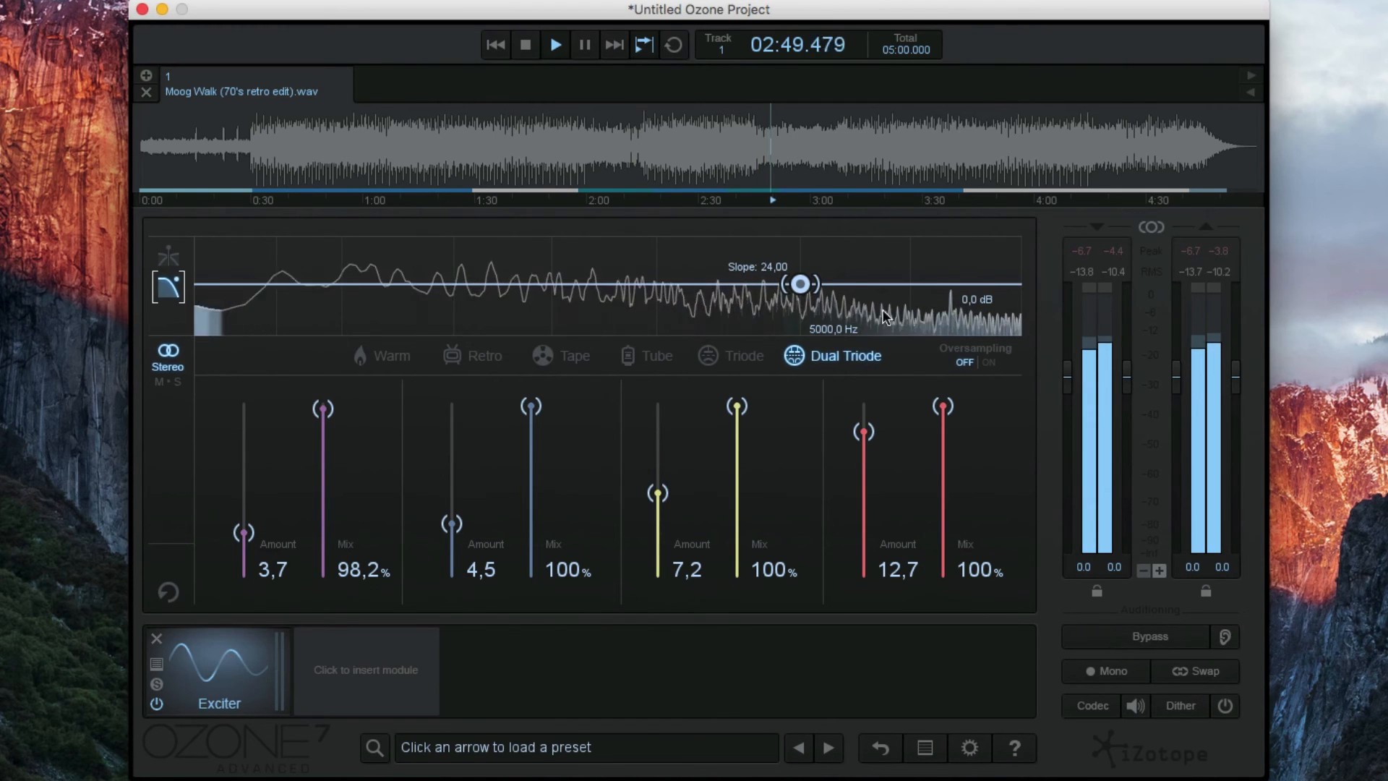
{"action": "left_click_drag", "start_coordinate": [658, 493], "coordinate": [658, 531]}
{"action": "left_click_drag", "start_coordinate": [243, 532], "coordinate": [248, 439]}
{"action": "key", "text": "space"}
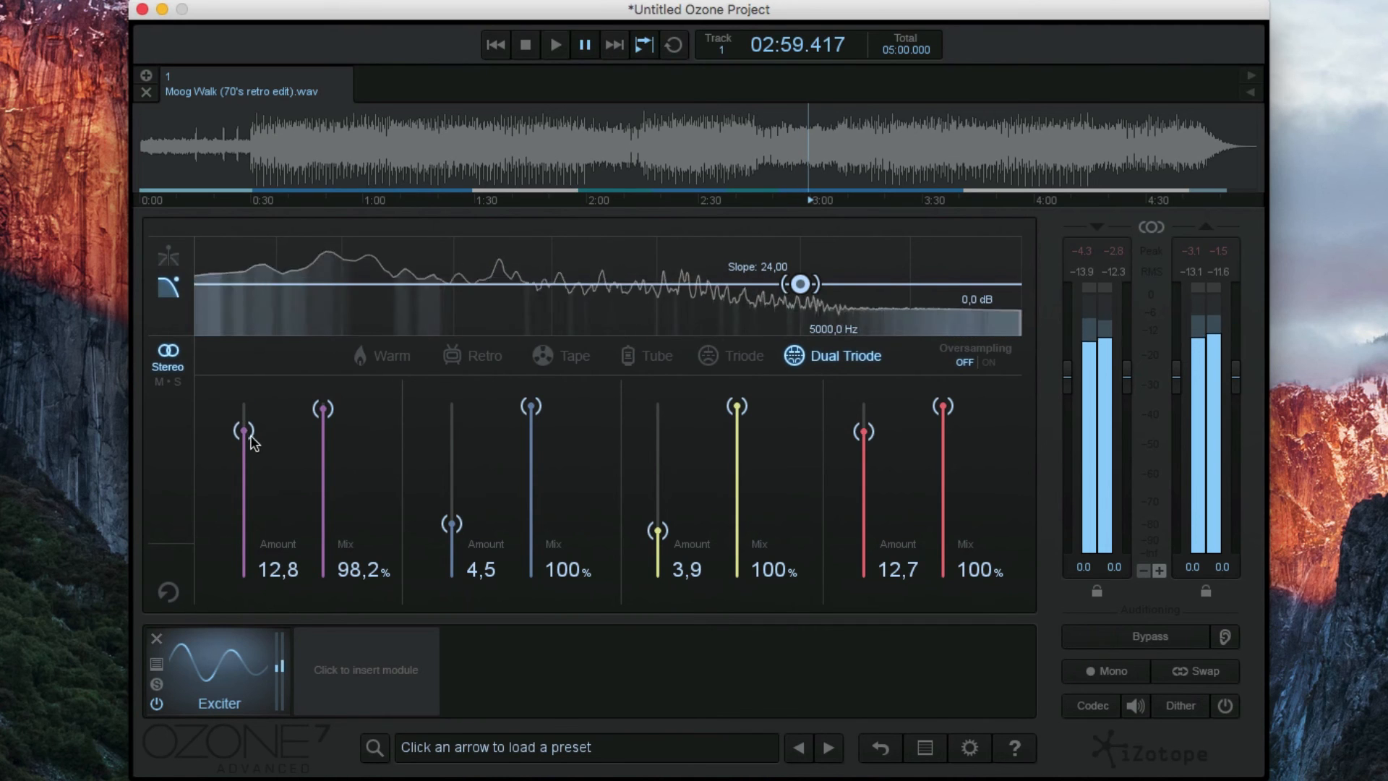